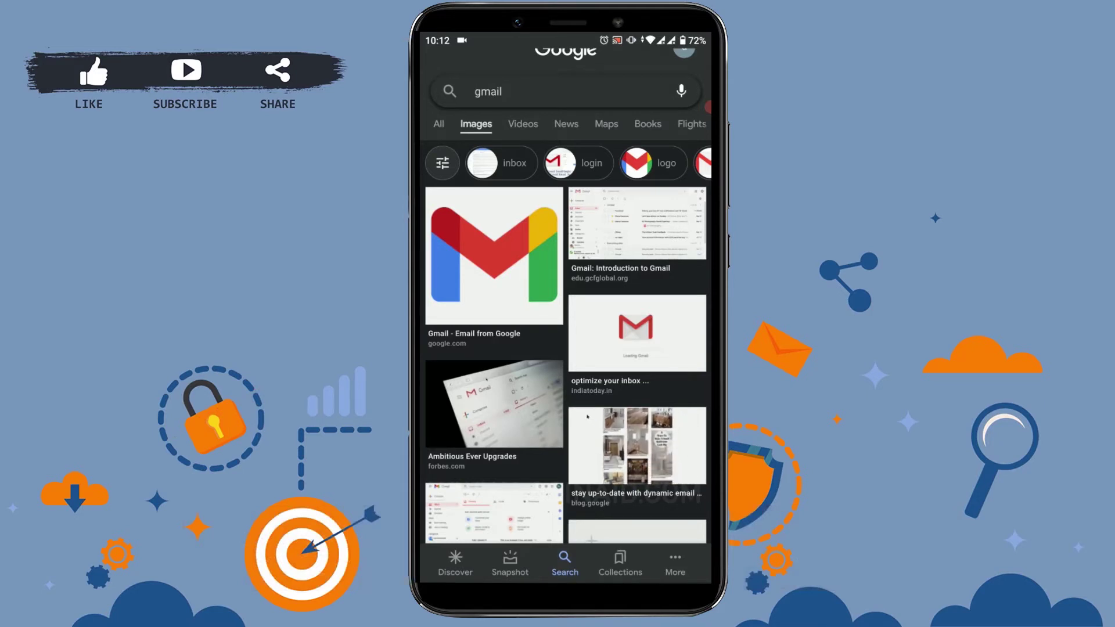
scroll(567, 349, "up", 1)
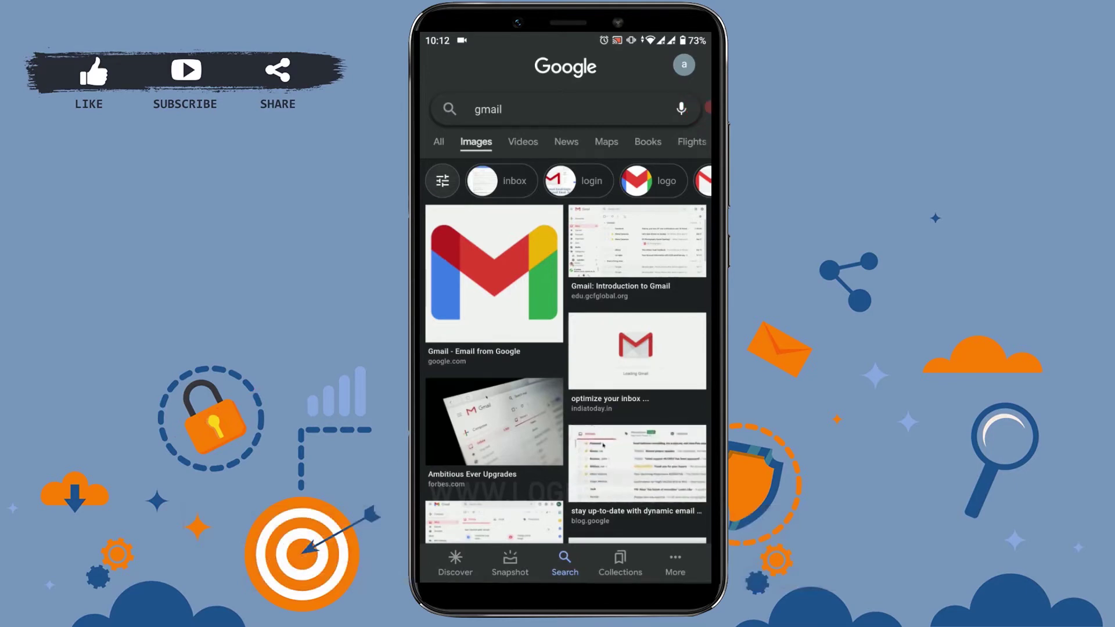
scroll(567, 348, "down", 5)
scroll(566, 348, "down", 3)
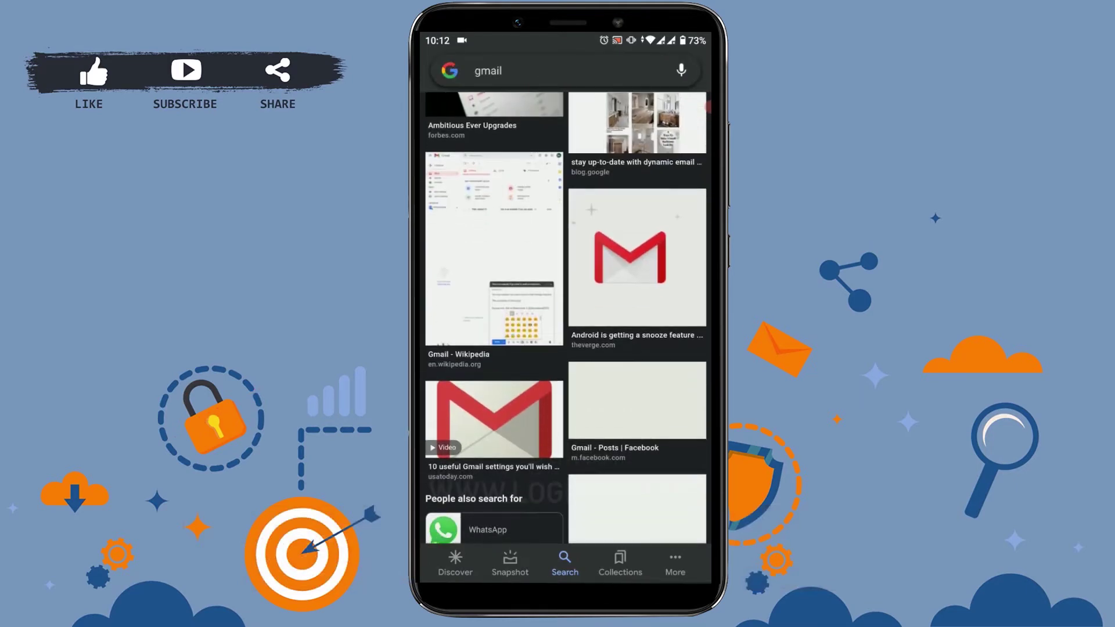
scroll(566, 349, "up", 2)
scroll(567, 349, "up", 2)
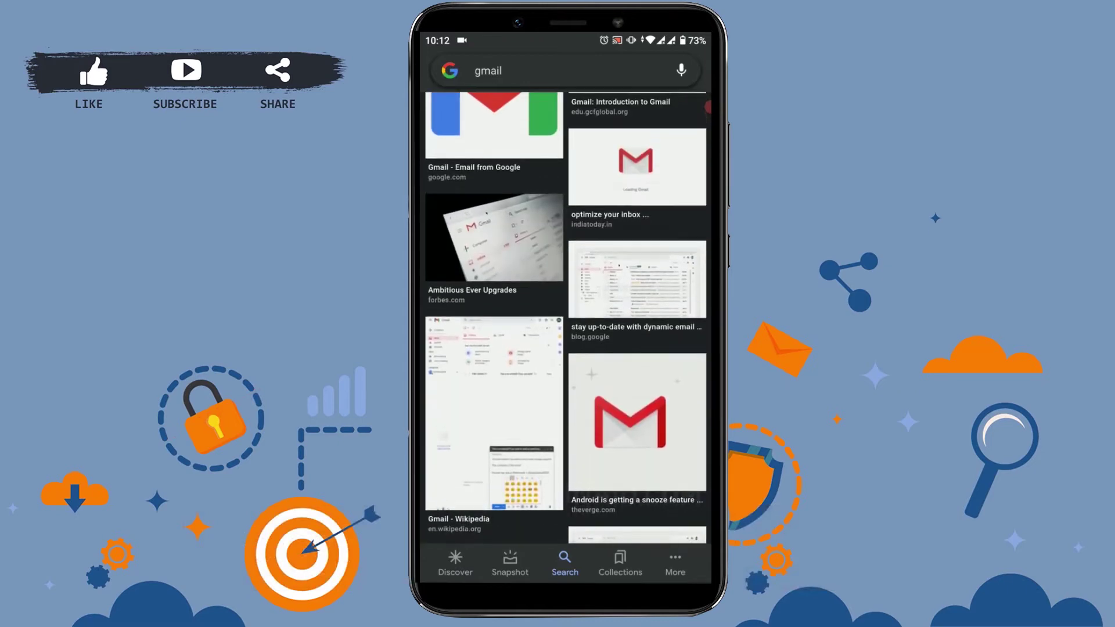
scroll(566, 349, "up", 2)
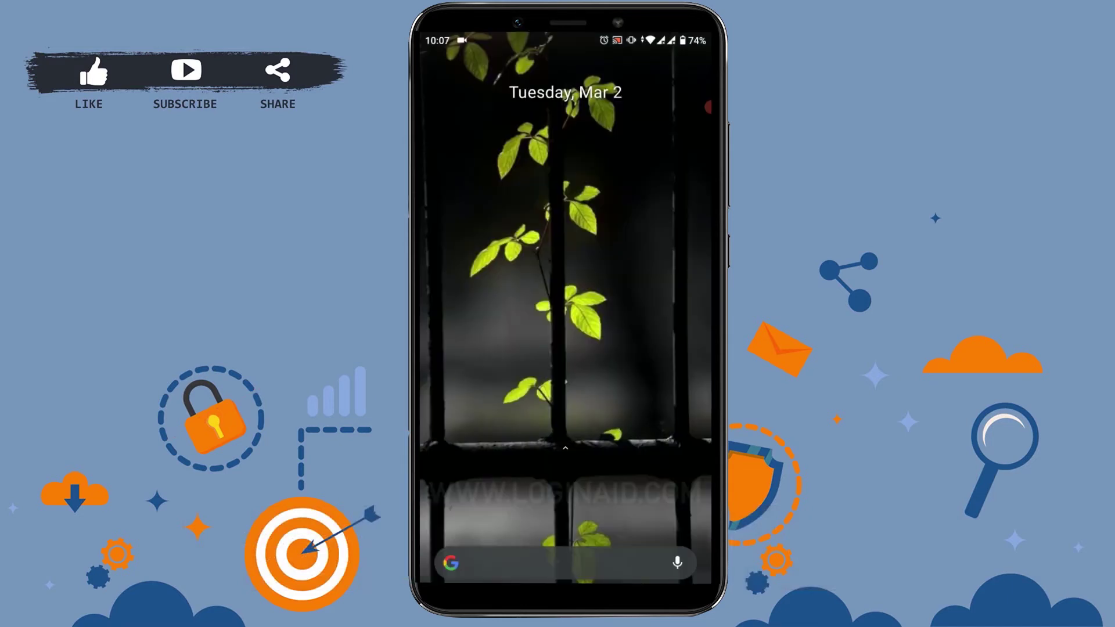
Step: Bring up the launcher dock and launch Gmail to its Primary inbox
left_click_drag(566, 523, 566, 262)
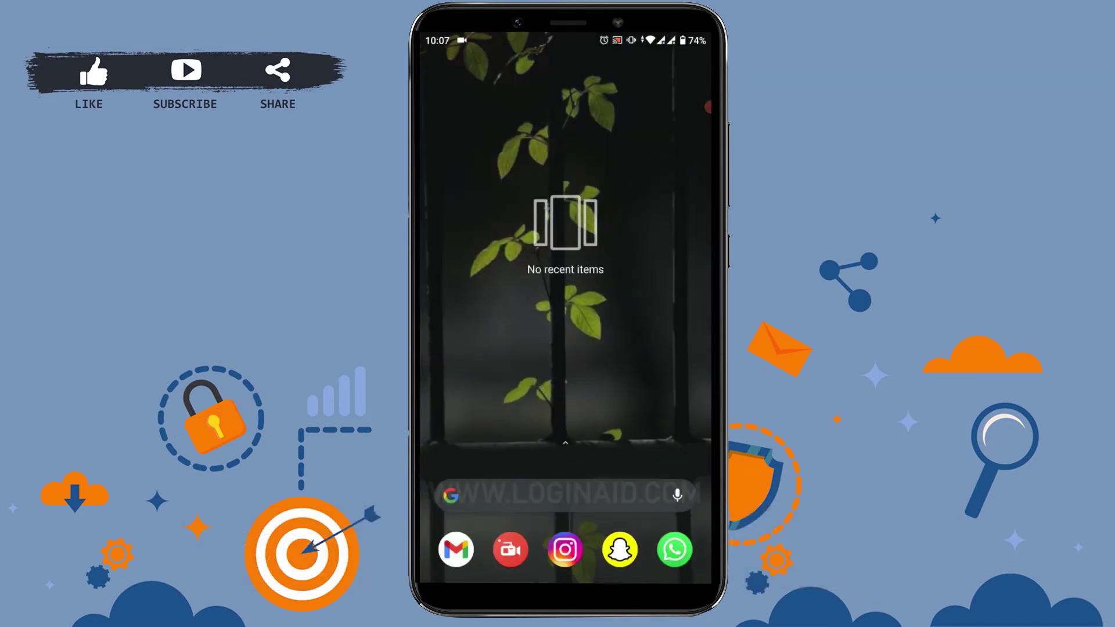
left_click(455, 550)
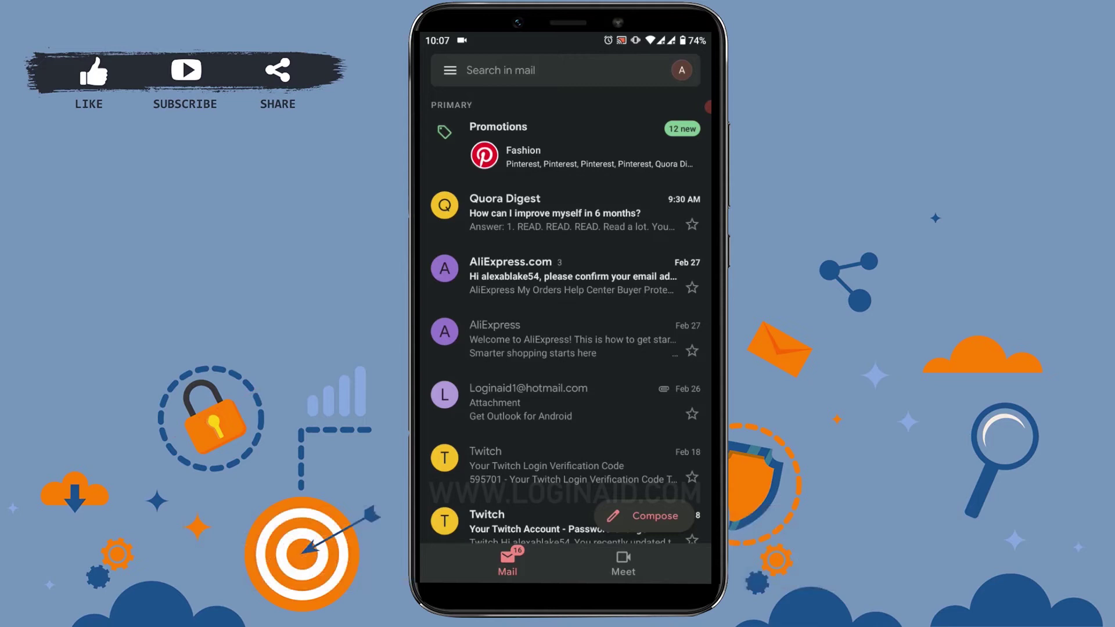
Step: Compose an email to the suggested contact, subject 'Attachment', body 'Hey how are you?'
left_click(645, 515)
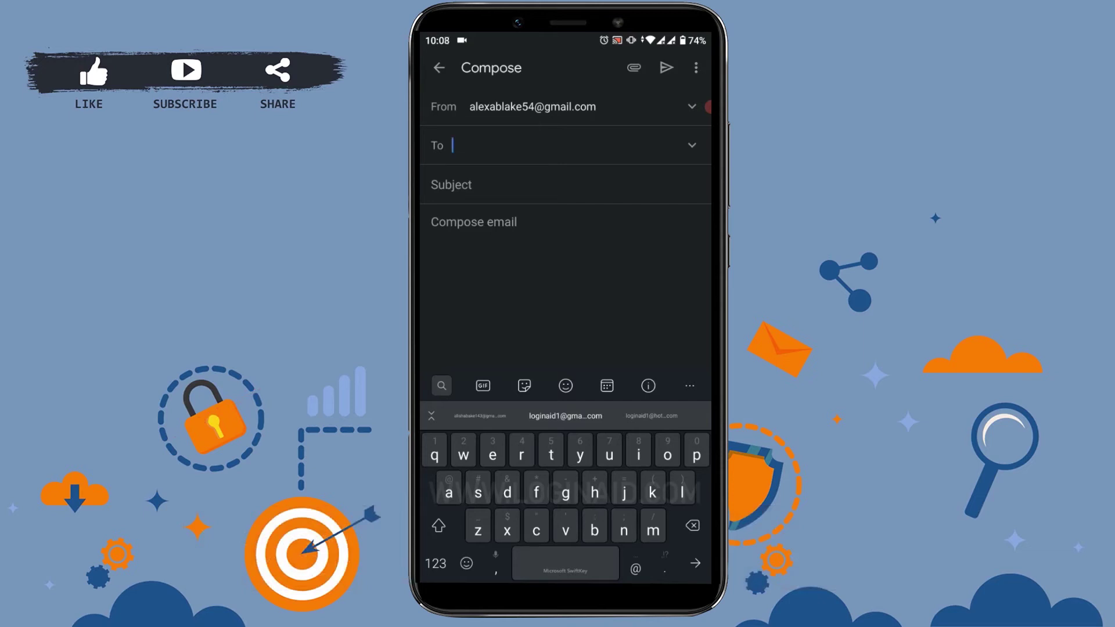
type("logi")
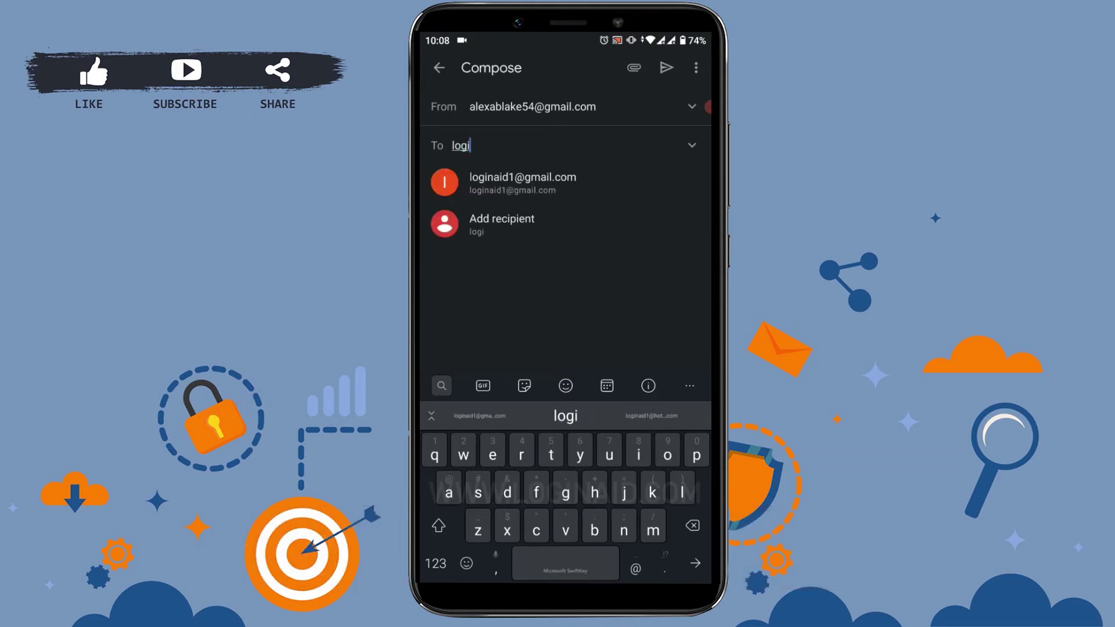
left_click(523, 182)
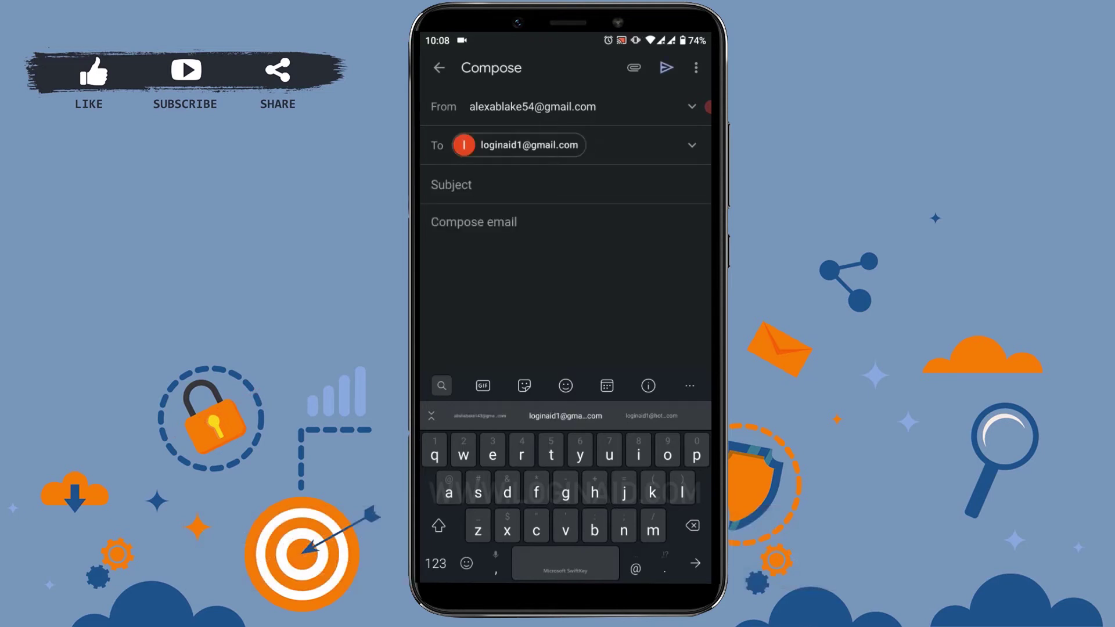
left_click(451, 184)
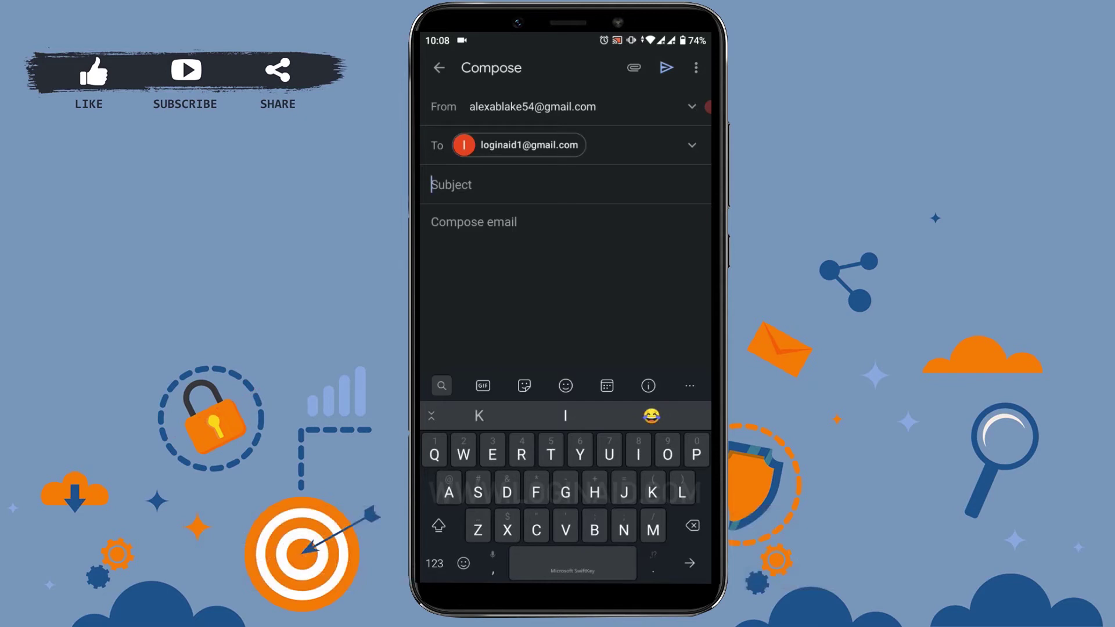
type("Attach")
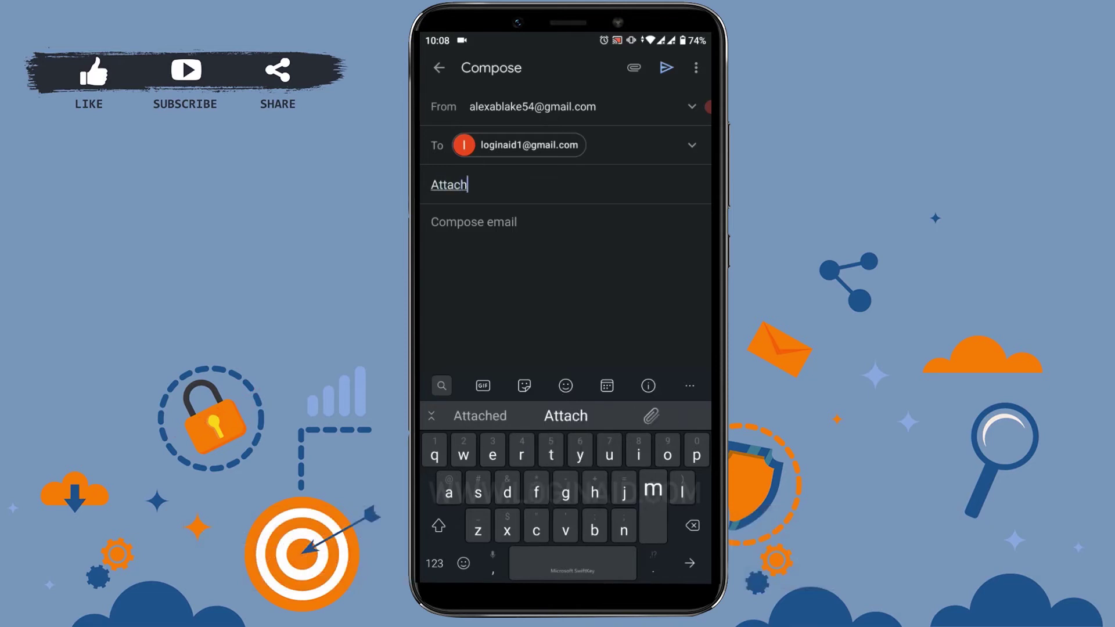
type("ment")
key("Return")
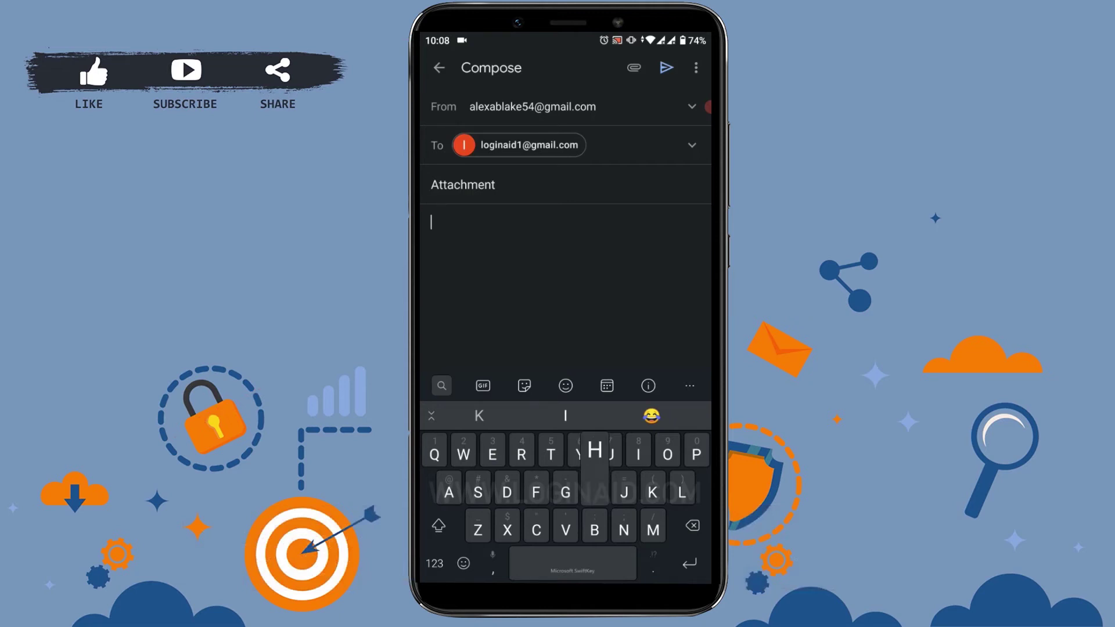
type("Hey how ")
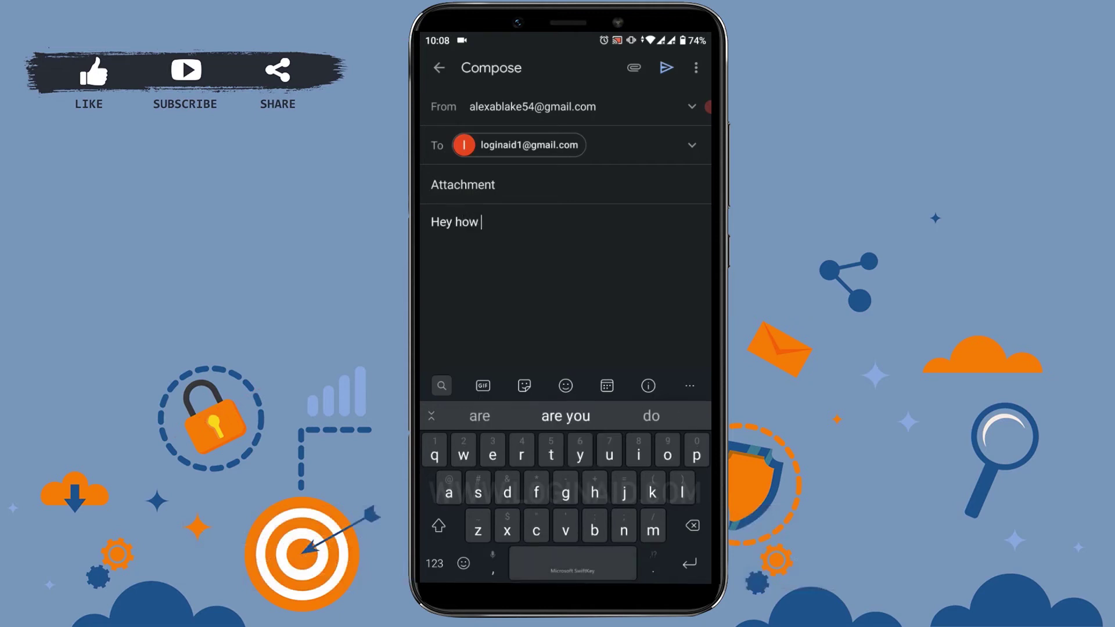
type("are you?")
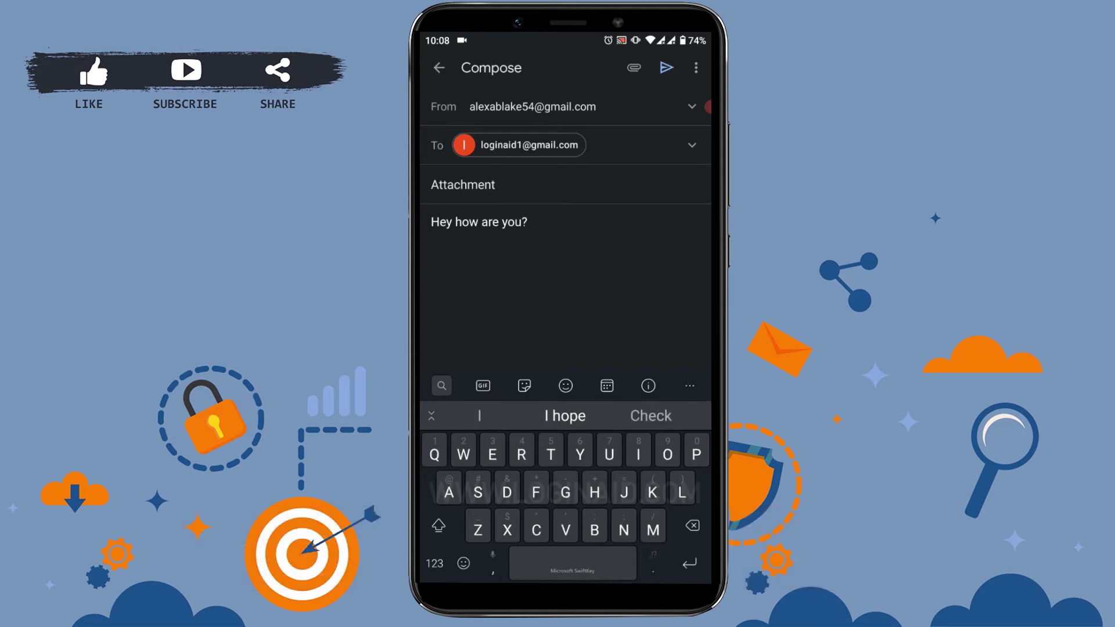
left_click(496, 184)
Step: From the end of the message body, choose to attach a file from the phone
left_click(530, 223)
left_click(633, 67)
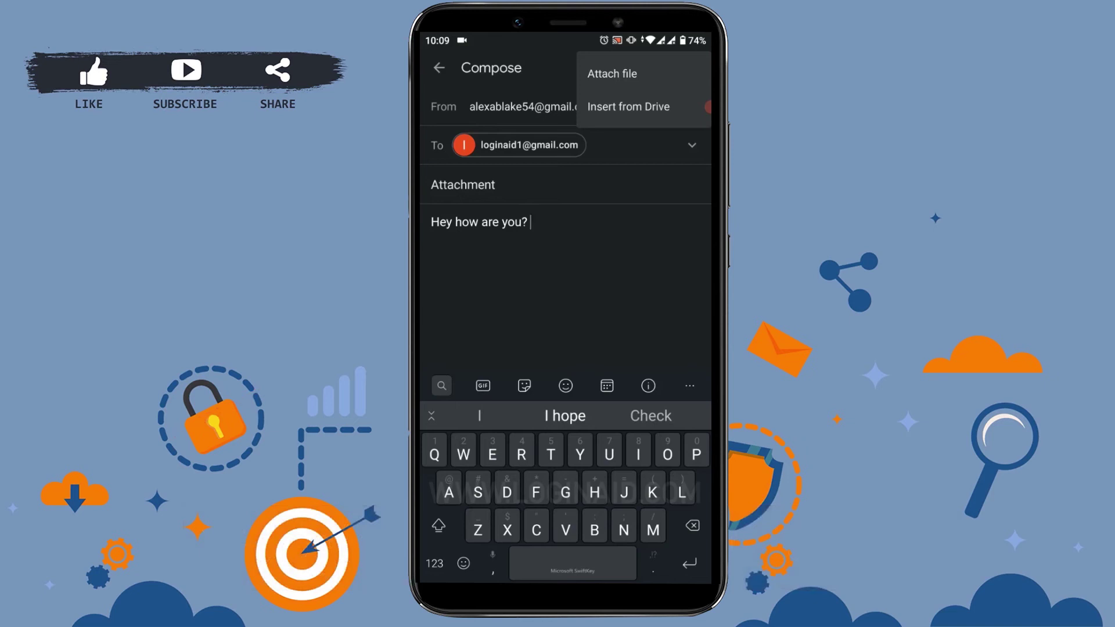
left_click(611, 73)
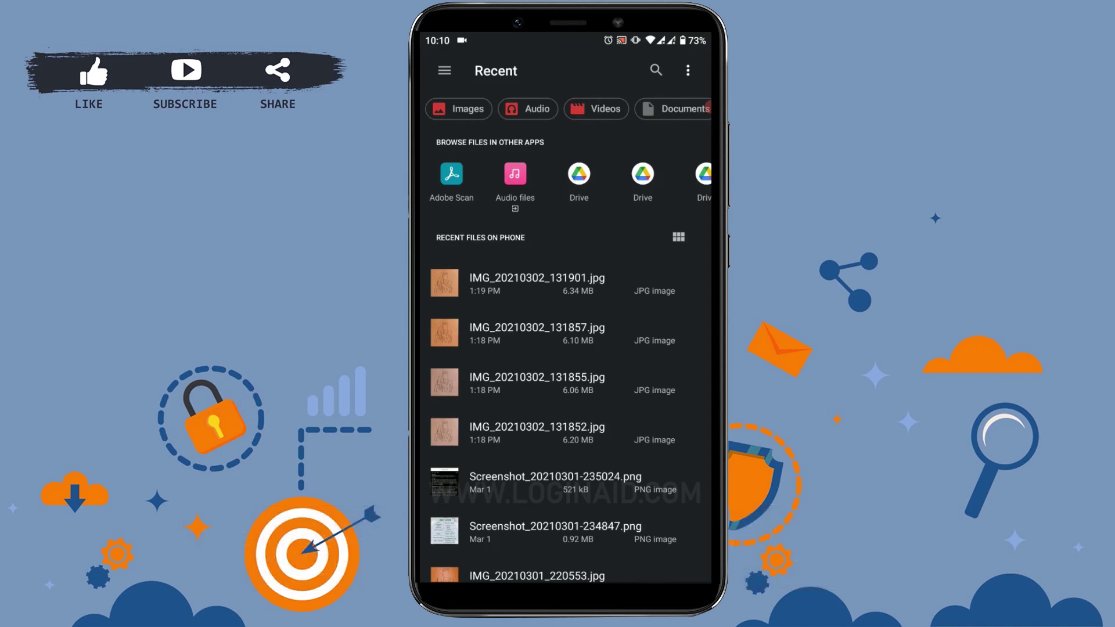
Step: Attach IMG_20210302_131901.jpg (6 MB) from the Recent files list
left_click(536, 284)
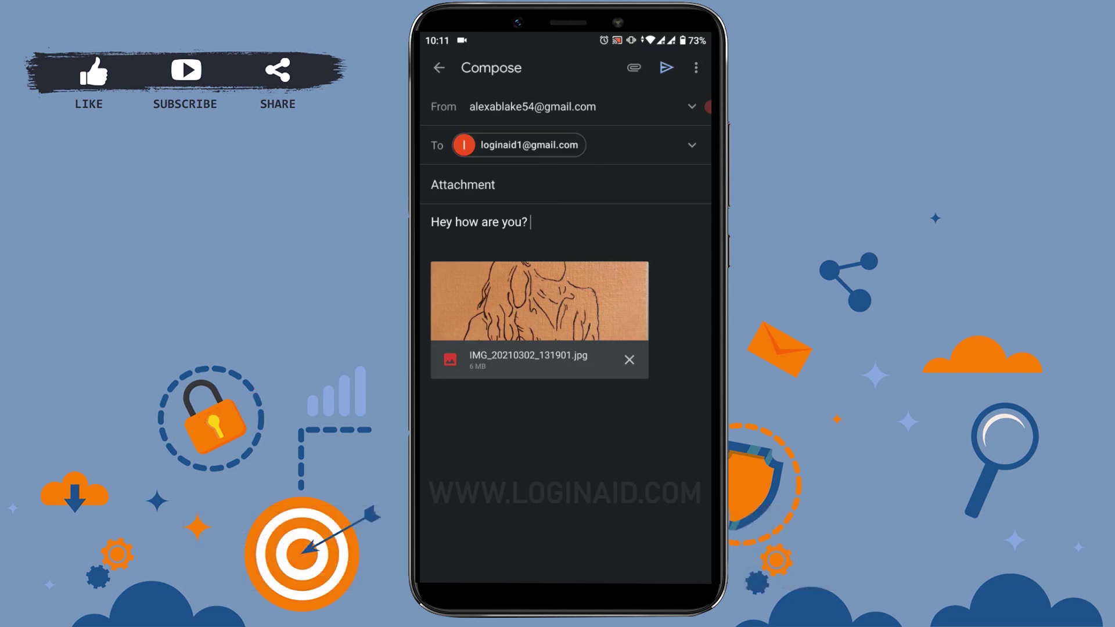
left_click(666, 67)
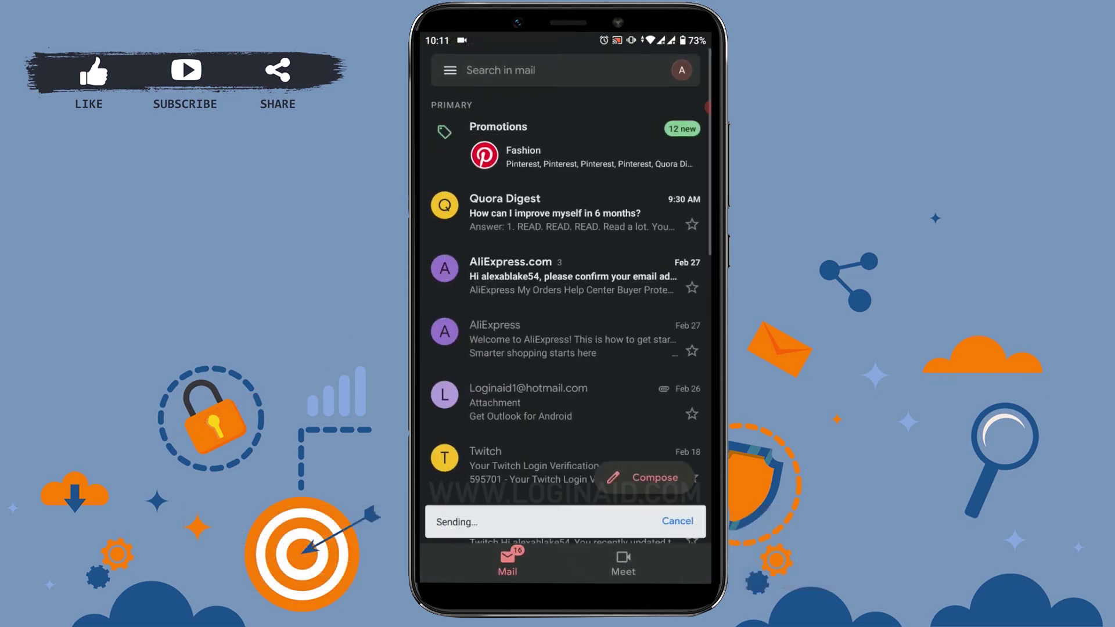